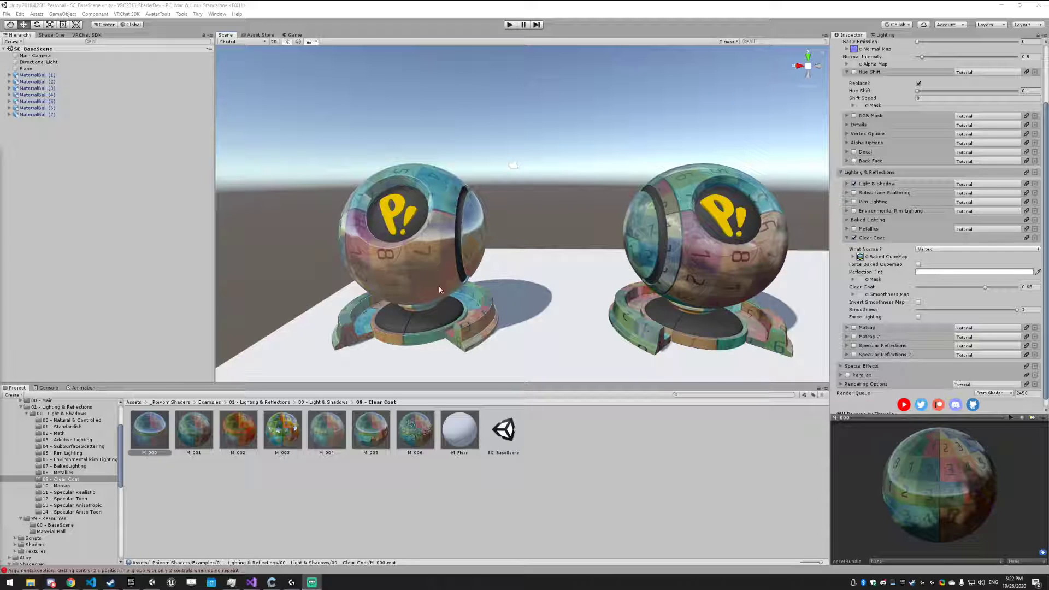
Examine the clear coat reflections on the first three material balls from several angles
scroll(448, 231, "up", 2)
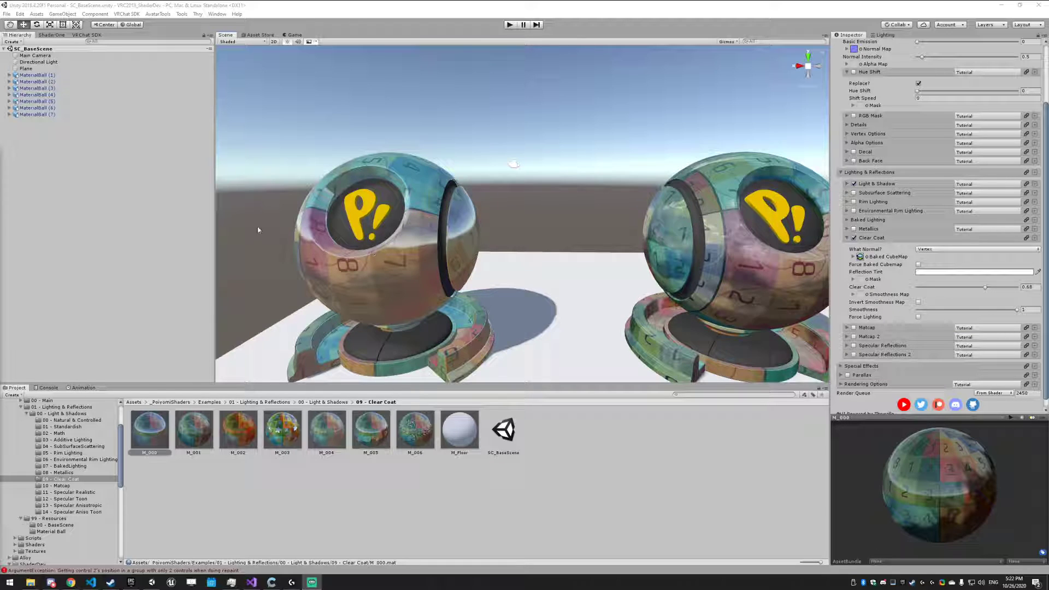
right_click_drag(449, 234, 476, 247)
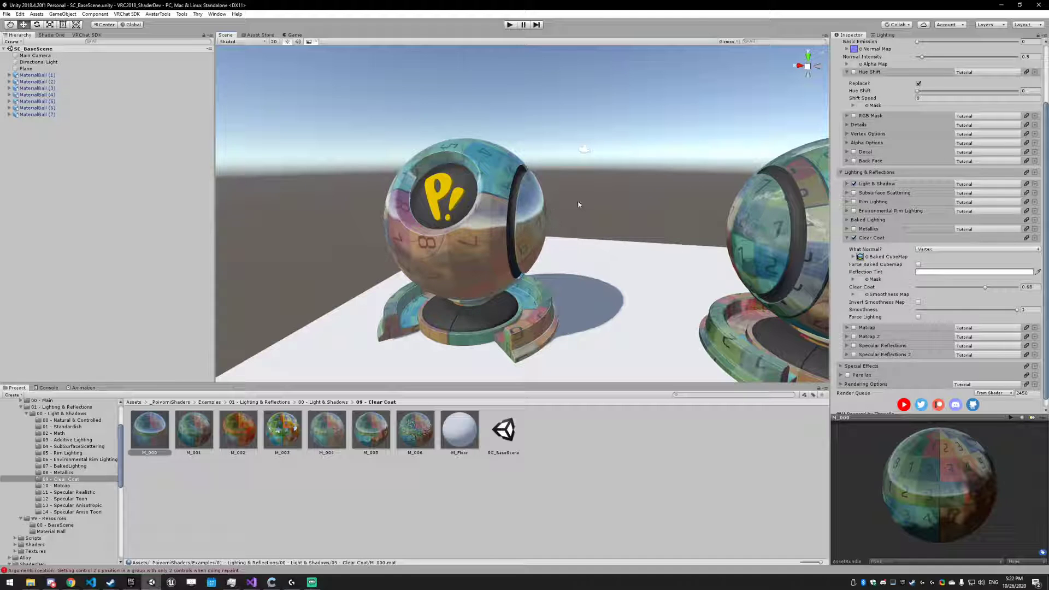
middle_click_drag(580, 205, 552, 190)
middle_click_drag(606, 265, 445, 238)
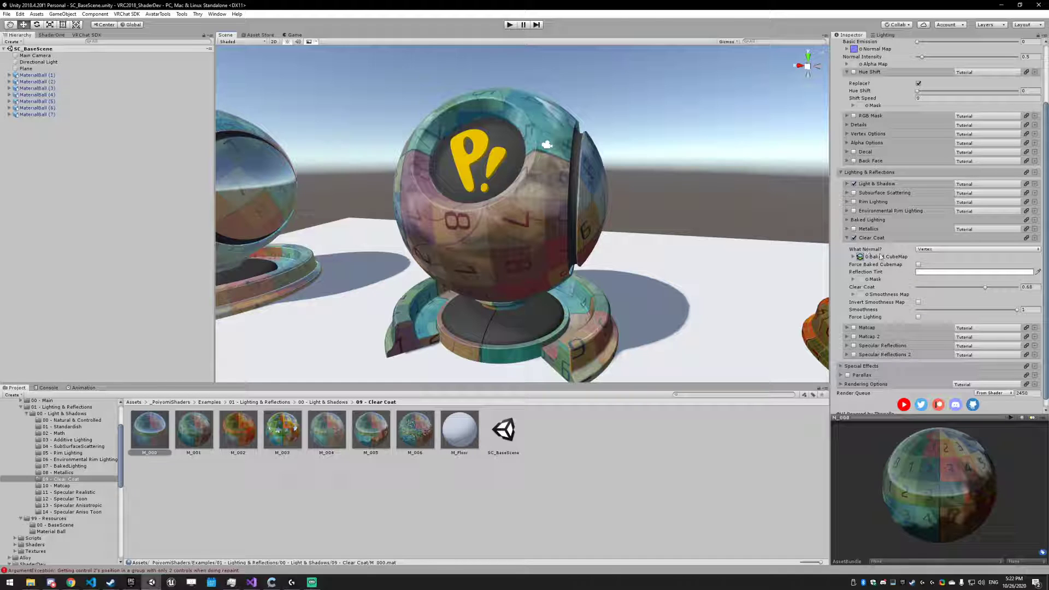
right_click_drag(636, 236, 609, 226)
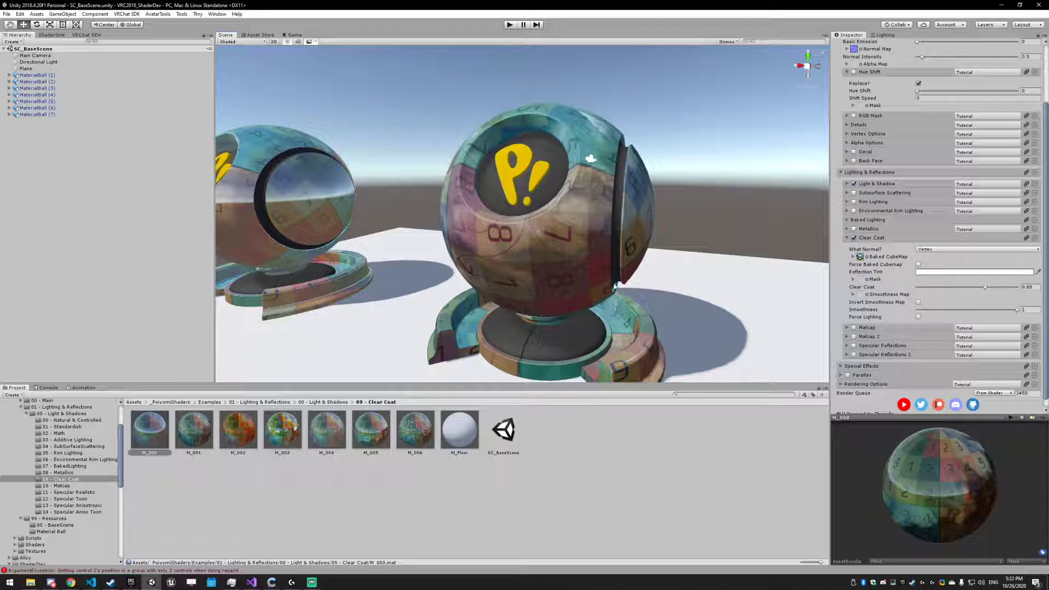
right_click_drag(614, 284, 599, 265)
middle_click_drag(599, 261, 567, 256)
scroll(586, 215, "up", 8)
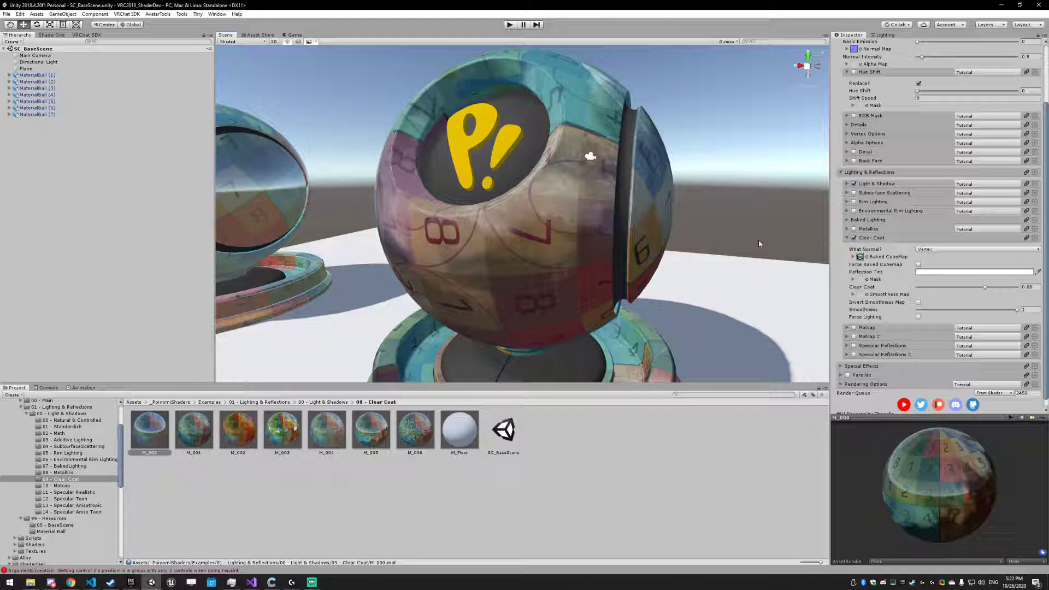
right_click_drag(514, 177, 667, 261)
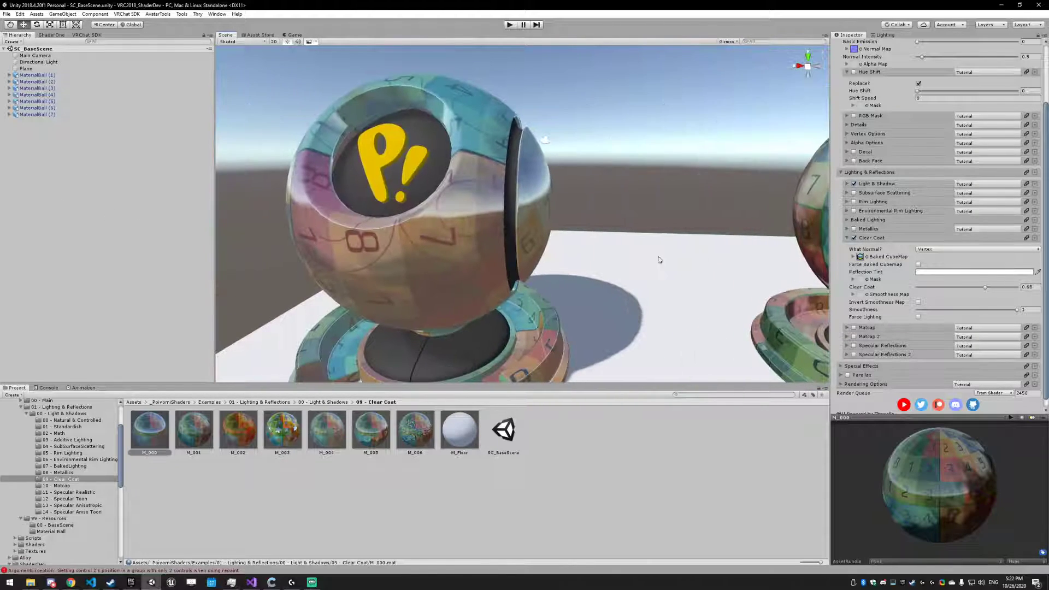
middle_click_drag(601, 220, 142, 248)
right_click_drag(489, 255, 319, 248)
mouse_move(535, 218)
right_mouse_down()
mouse_move(527, 213)
mouse_move(536, 207)
right_mouse_up()
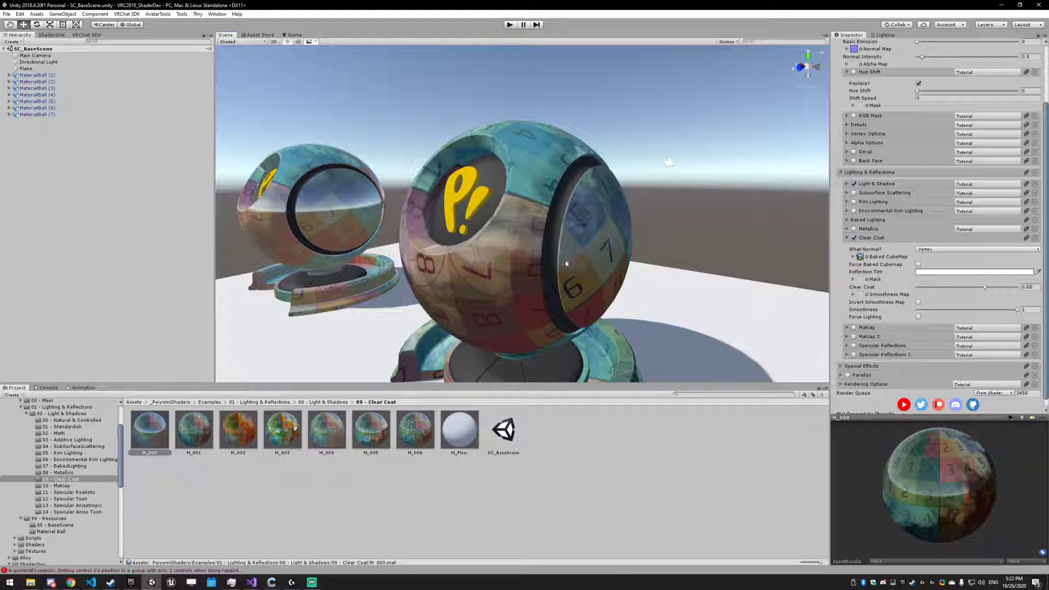
right_click_drag(542, 267, 568, 262)
right_click_drag(632, 260, 437, 242)
middle_click_drag(438, 242, 407, 240)
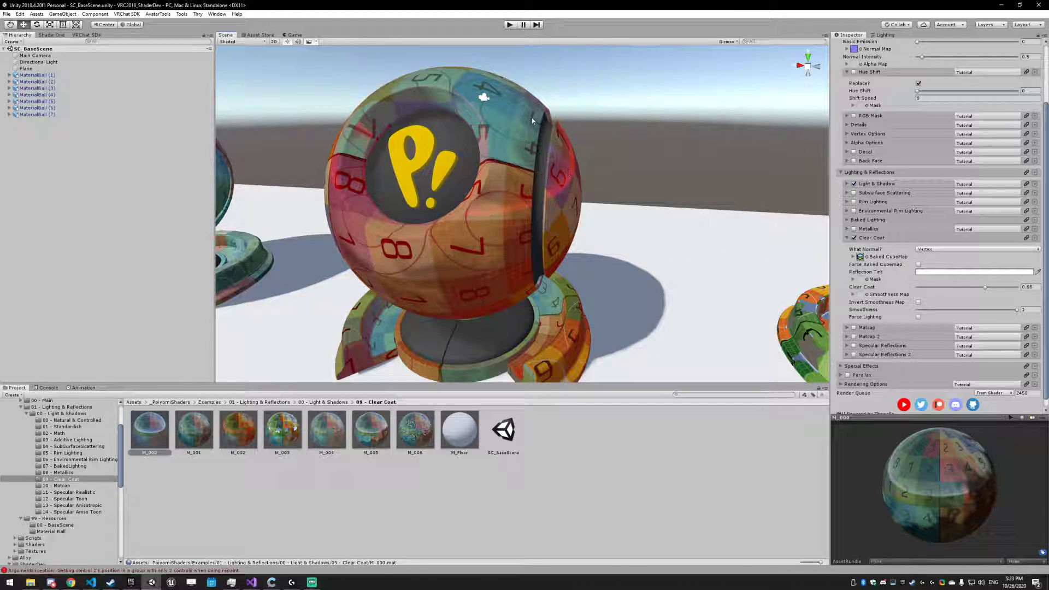
Set the Clear Coat strength of the star-masked material M_003 to 0.542
scroll(639, 261, "down", 6)
middle_click_drag(639, 261, 365, 276)
middle_click_drag(479, 276, 496, 240)
scroll(519, 236, "up", 3)
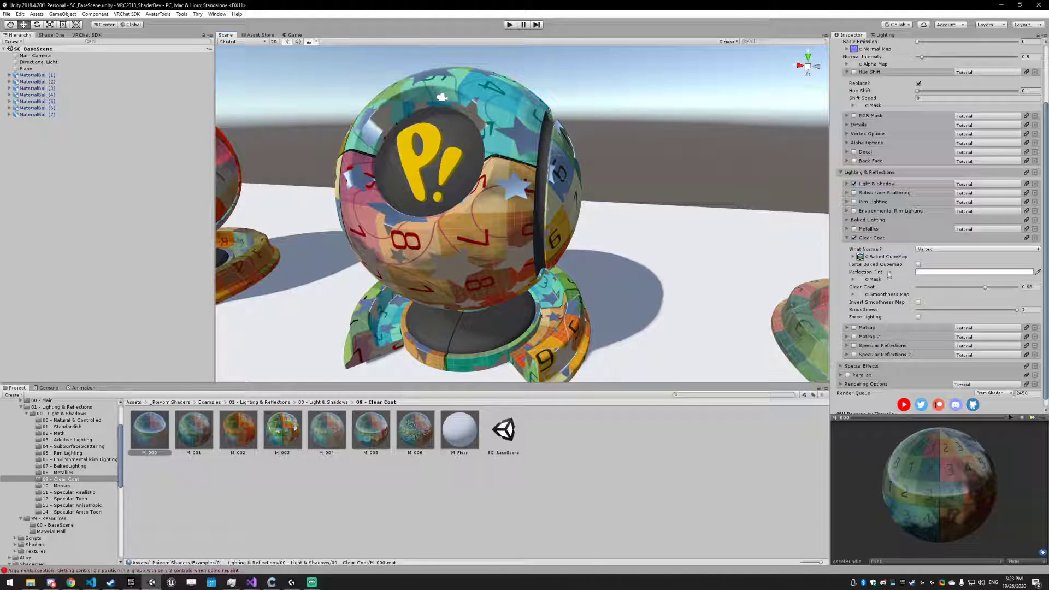
right_click_drag(579, 196, 560, 172)
right_click_drag(481, 286, 643, 258)
middle_click_drag(644, 257, 640, 219)
scroll(640, 219, "down", 10)
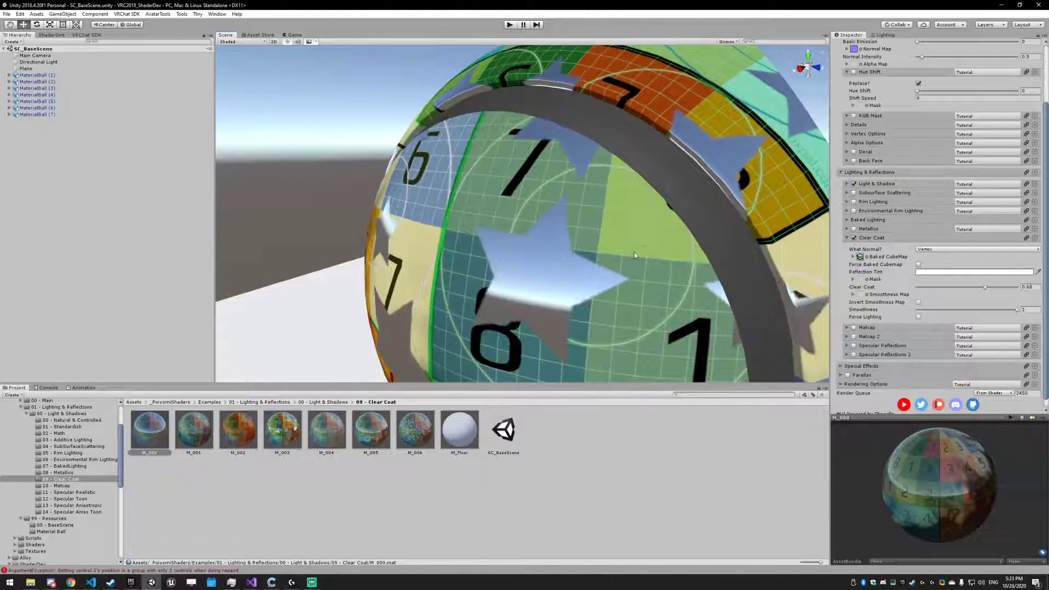
left_click(282, 437)
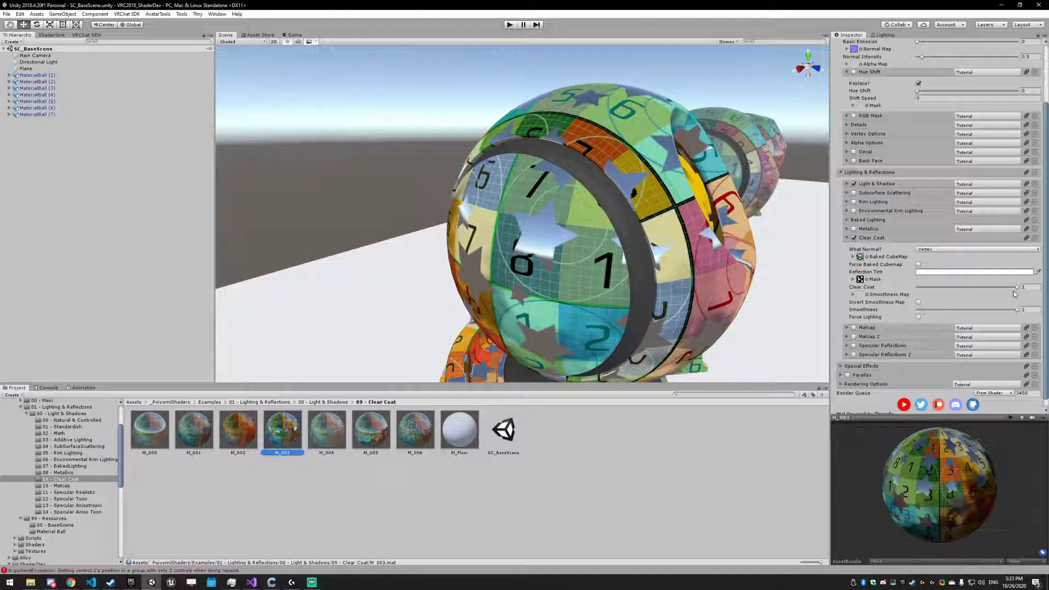
left_click_drag(1015, 289, 973, 308)
Examine how the clear coat reflections vary across the fifth ball's surface and compare them with the sixth ball
middle_click_drag(644, 281, 600, 297)
left_click_drag(599, 298, 506, 293, "alt")
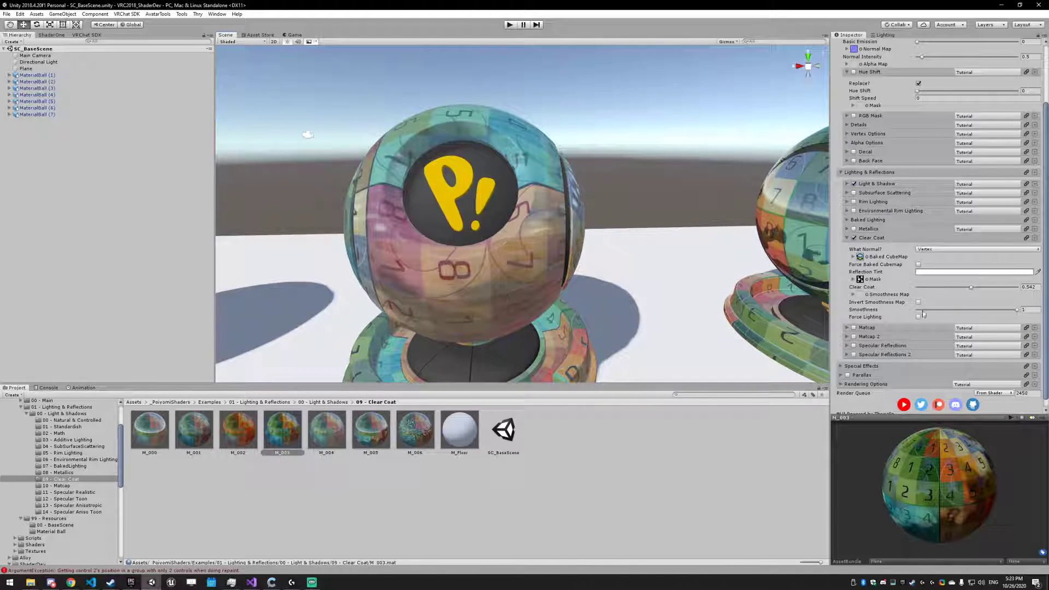
left_click_drag(744, 293, 519, 283, "alt")
scroll(568, 306, "up", 3)
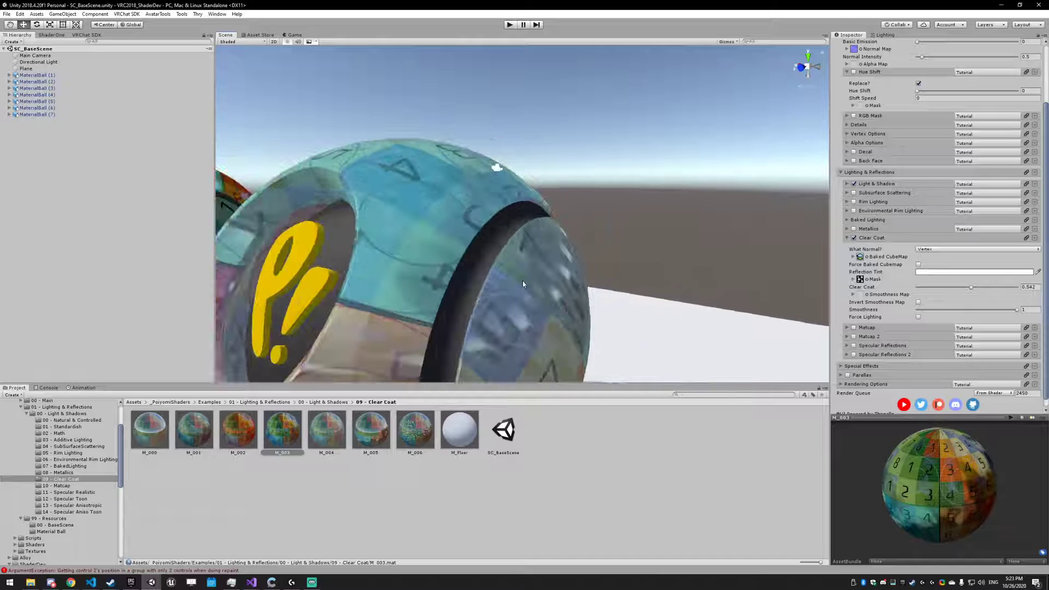
middle_click_drag(587, 318, 586, 285)
scroll(554, 271, "up", 5)
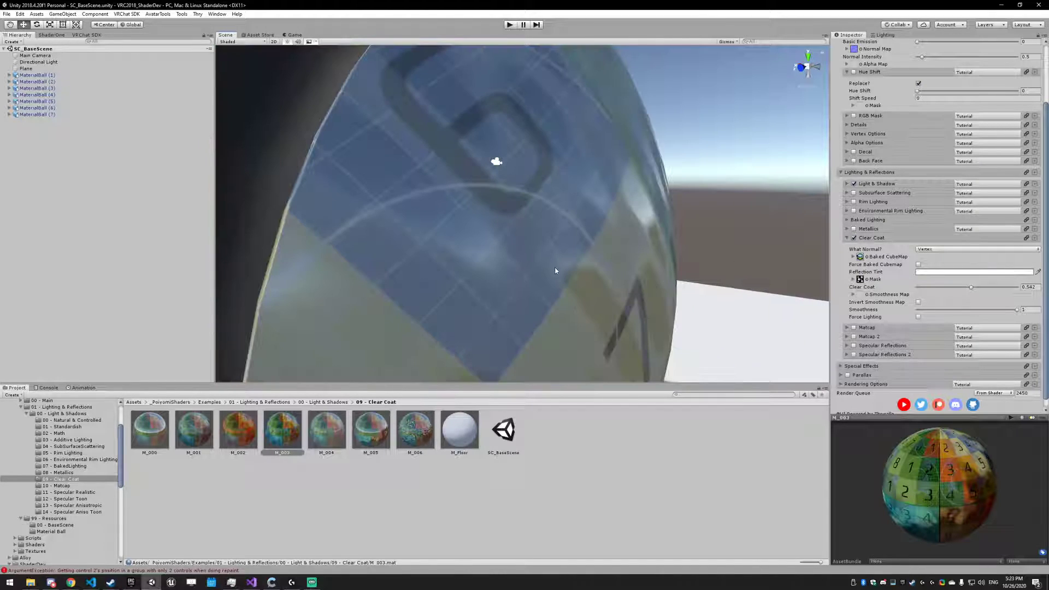
scroll(555, 290, "down", 10)
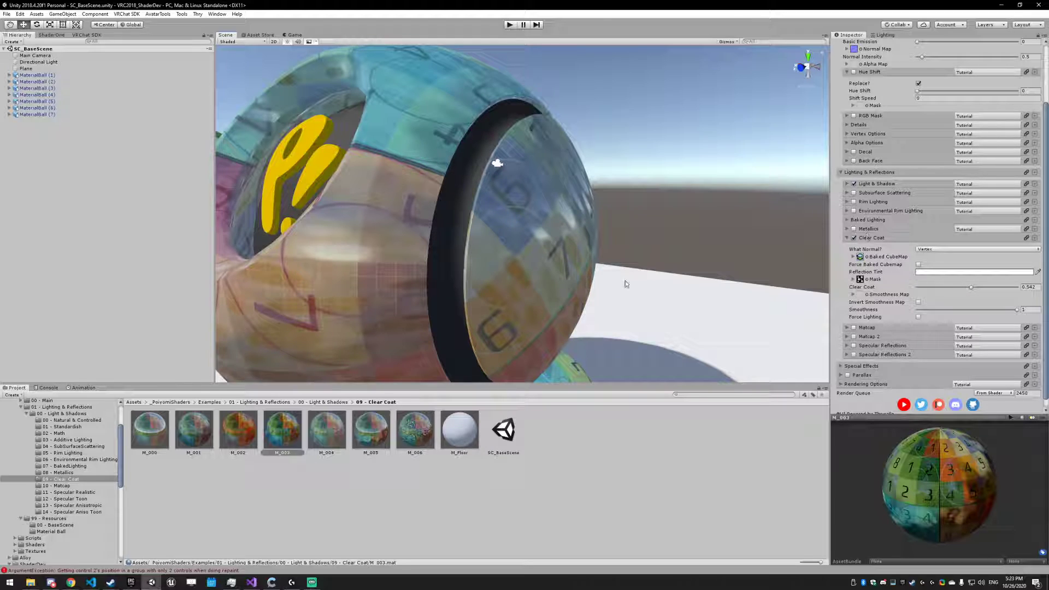
scroll(604, 247, "down", 10)
middle_click_drag(690, 245, 481, 237)
right_click_drag(570, 234, 667, 242)
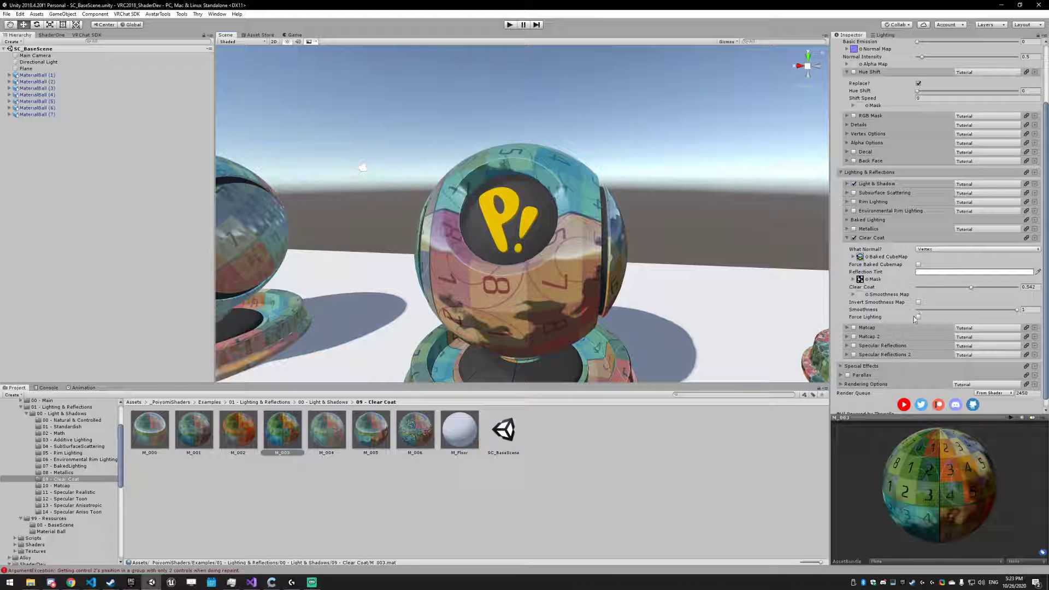
Try the Invert Smoothness Map option and the Smoothness value on material M_005, ending with Smoothness at 1
left_click(367, 439)
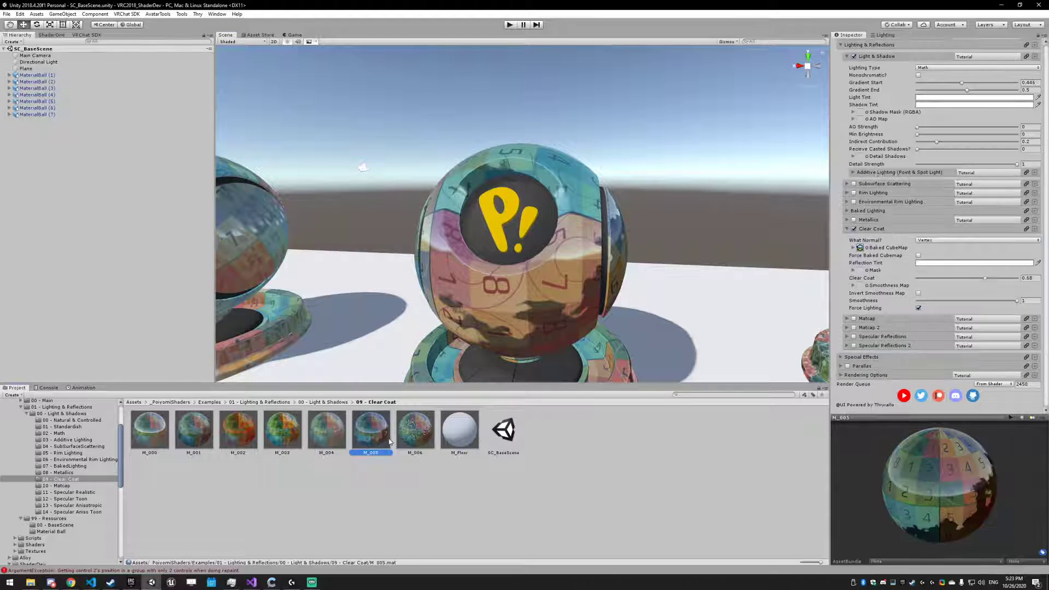
left_click(919, 294)
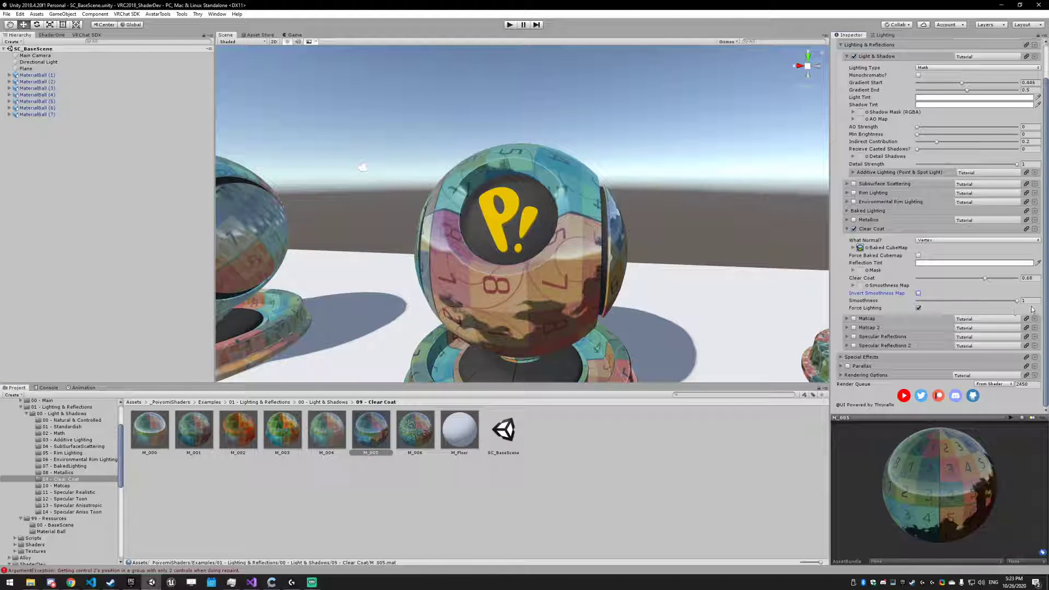
mouse_move(1016, 301)
left_mouse_down()
mouse_move(873, 311)
mouse_move(1017, 300)
left_mouse_up()
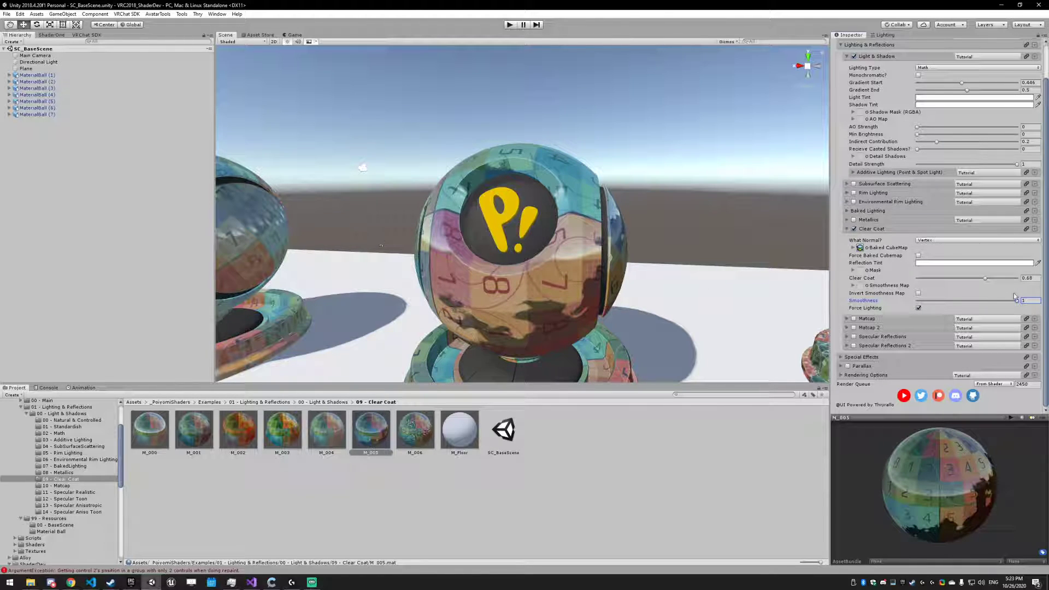
mouse_move(1016, 300)
left_mouse_down()
mouse_move(866, 304)
mouse_move(1017, 300)
left_mouse_up()
Toggle Invert Smoothness Map on and off again for material M_004 to compare its reflections
middle_click_drag(307, 229, 664, 269)
left_click_drag(665, 269, 623, 276, "alt")
middle_click_drag(624, 276, 579, 237)
left_click_drag(578, 236, 485, 318, "alt")
left_click(326, 434)
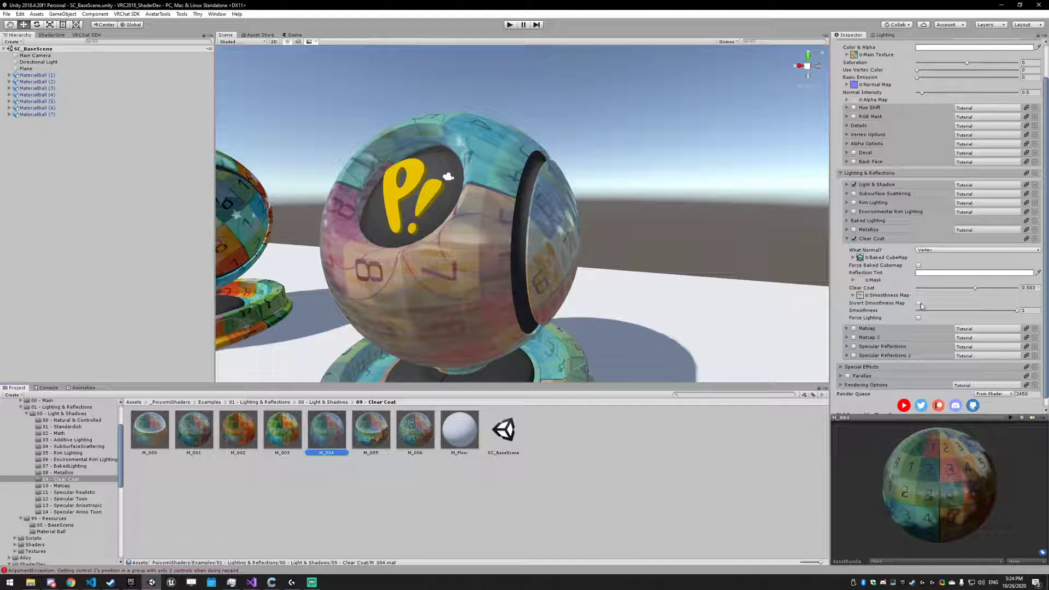
left_click(918, 303)
left_click(919, 304)
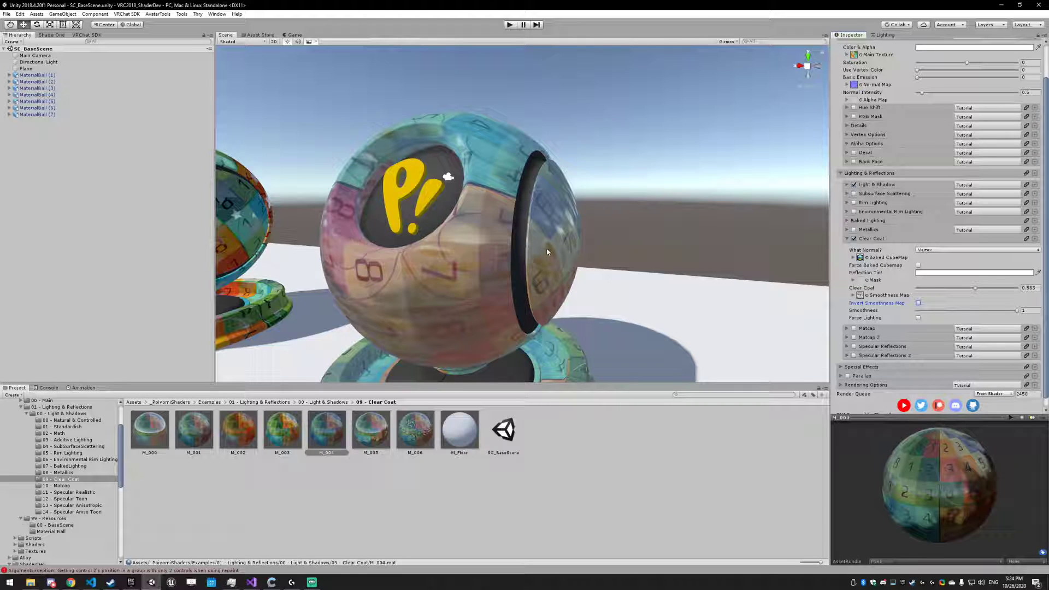
left_click(918, 302)
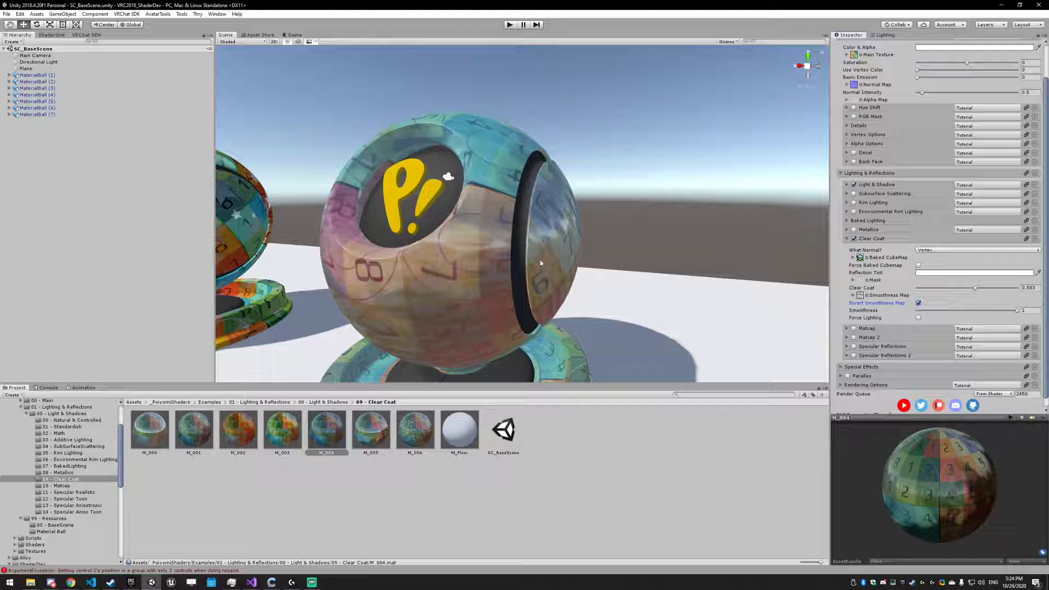
left_click(918, 303)
Switch the clear coat normal of material M_006 to Vertex and back to Pixel to compare the reflections
scroll(725, 335, "down", 4)
middle_click_drag(725, 328, 479, 267)
left_click_drag(478, 267, 505, 296, "alt")
middle_click_drag(504, 296, 624, 293)
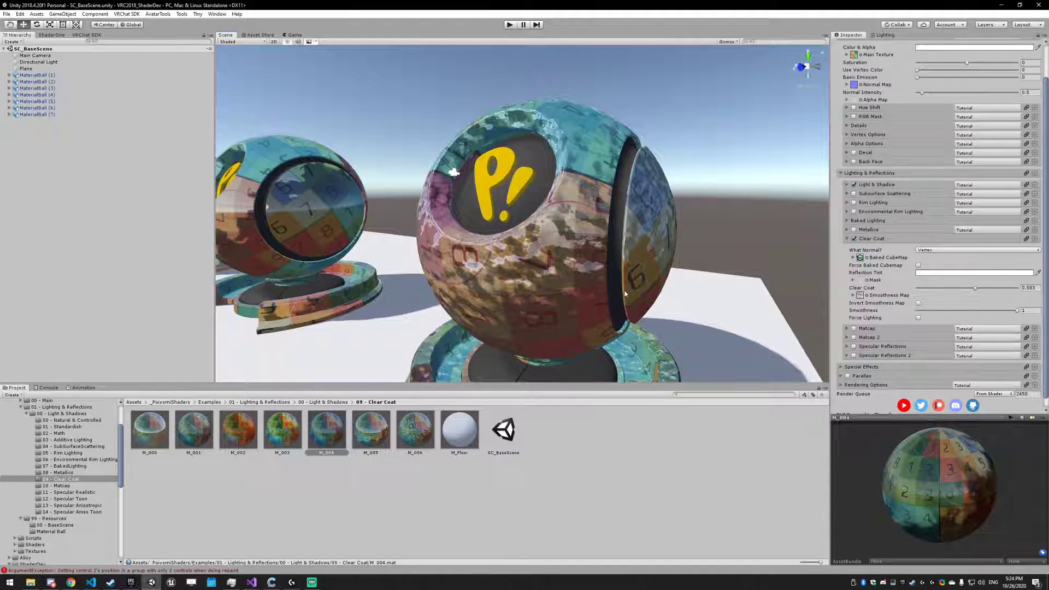
mouse_move(692, 261)
middle_mouse_down()
mouse_move(688, 243)
mouse_move(690, 263)
middle_mouse_up()
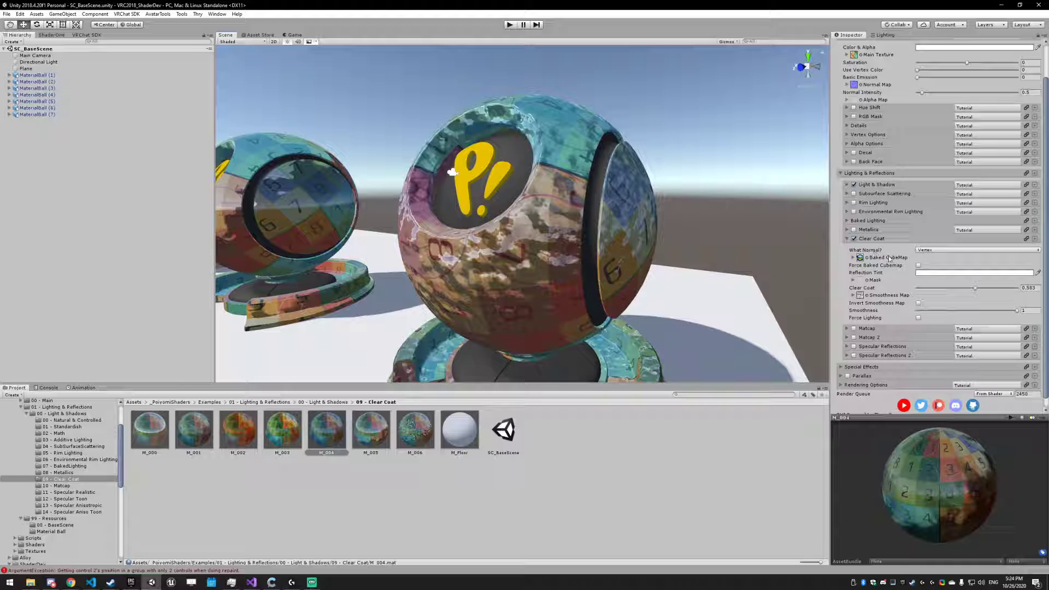
left_click(934, 249)
left_click(936, 260)
left_click(415, 430)
left_click(925, 250)
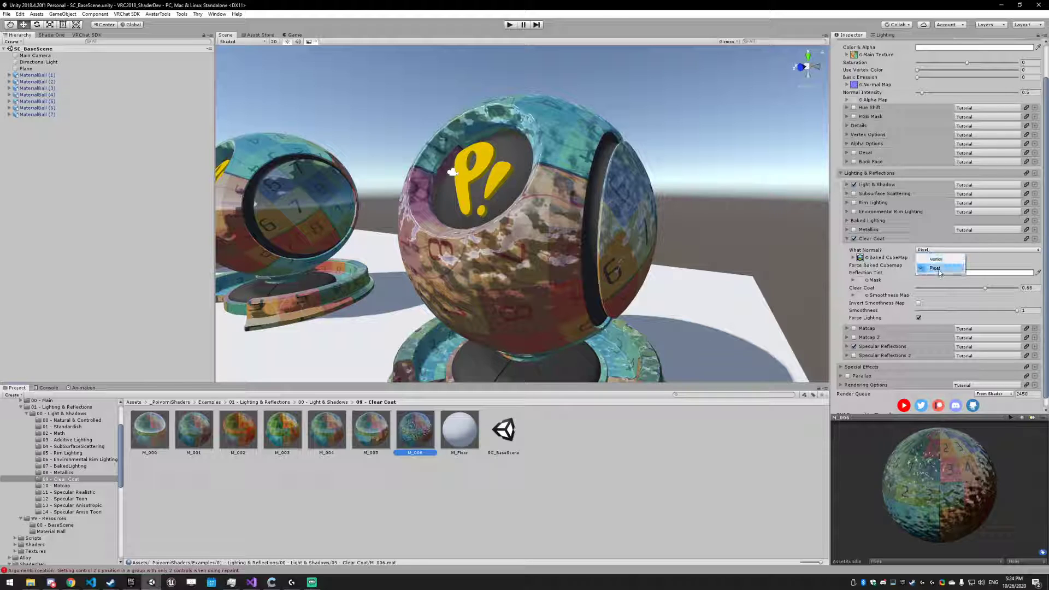
left_click(935, 258)
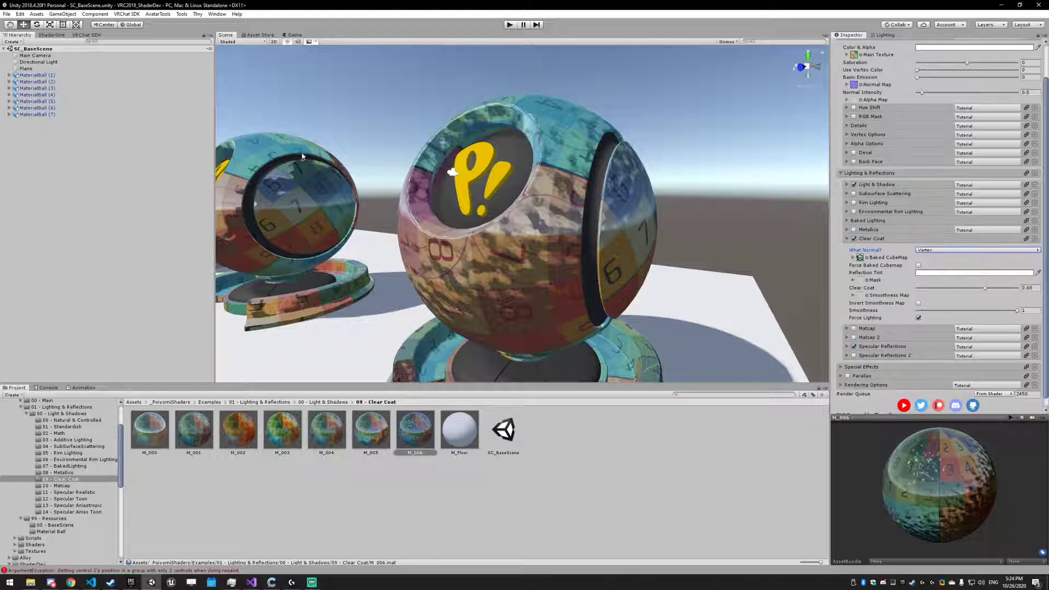
left_click(930, 251)
left_click(924, 269)
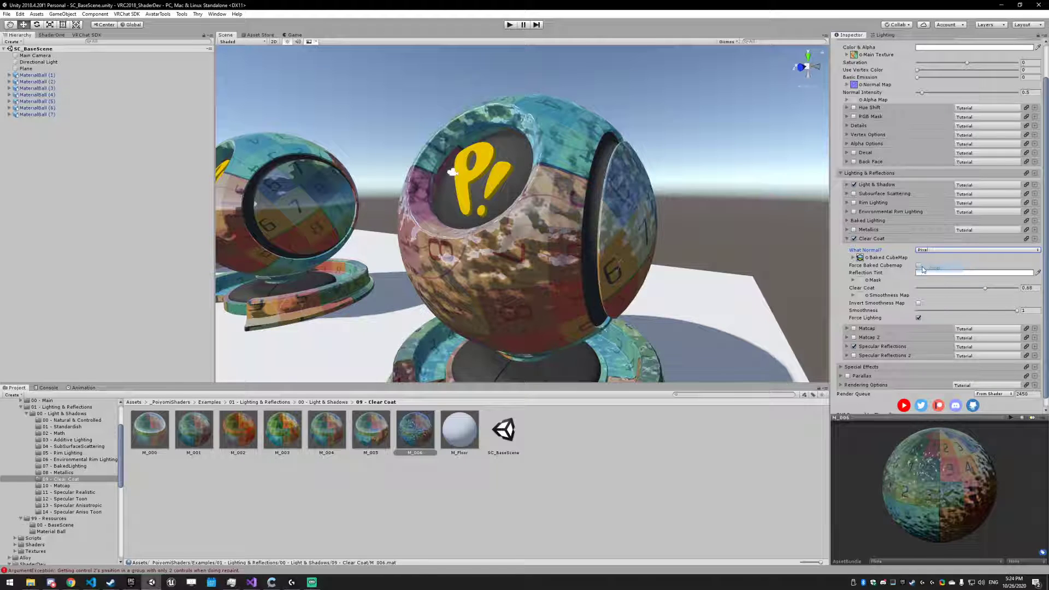
Turn the clear coat's Force Lighting off and back on for material M_006 to compare the last ball's reflections
mouse_move(559, 232)
middle_mouse_down()
mouse_move(557, 215)
mouse_move(531, 229)
mouse_move(550, 249)
middle_mouse_up()
middle_click_drag(450, 176, 551, 304)
left_click_drag(552, 304, 792, 306, "alt")
middle_click_drag(645, 353, 590, 289)
right_click_drag(591, 289, 481, 173)
middle_click_drag(571, 247, 560, 258)
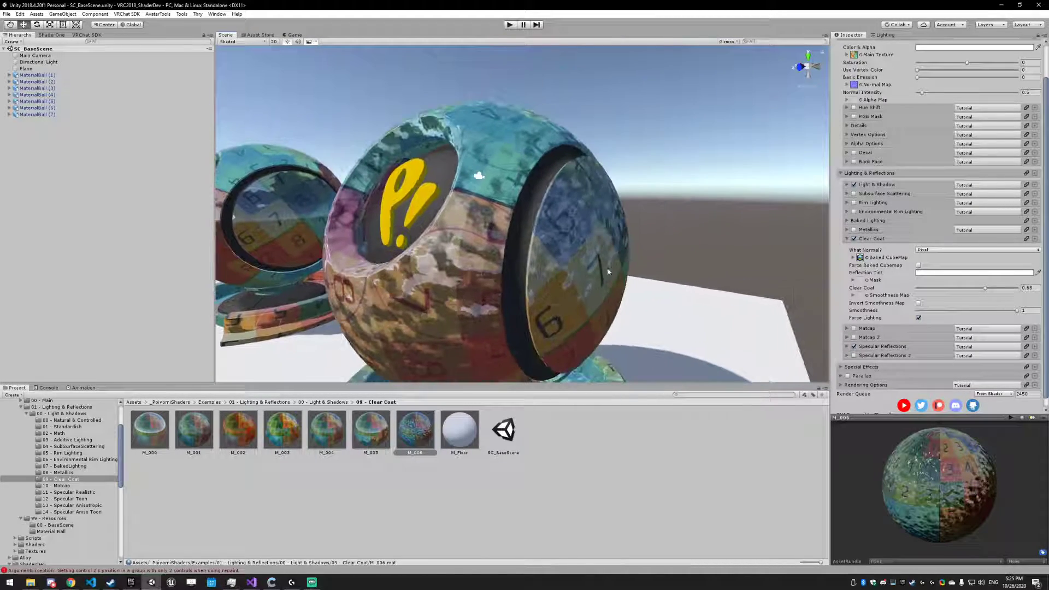
scroll(495, 324, "down", 1)
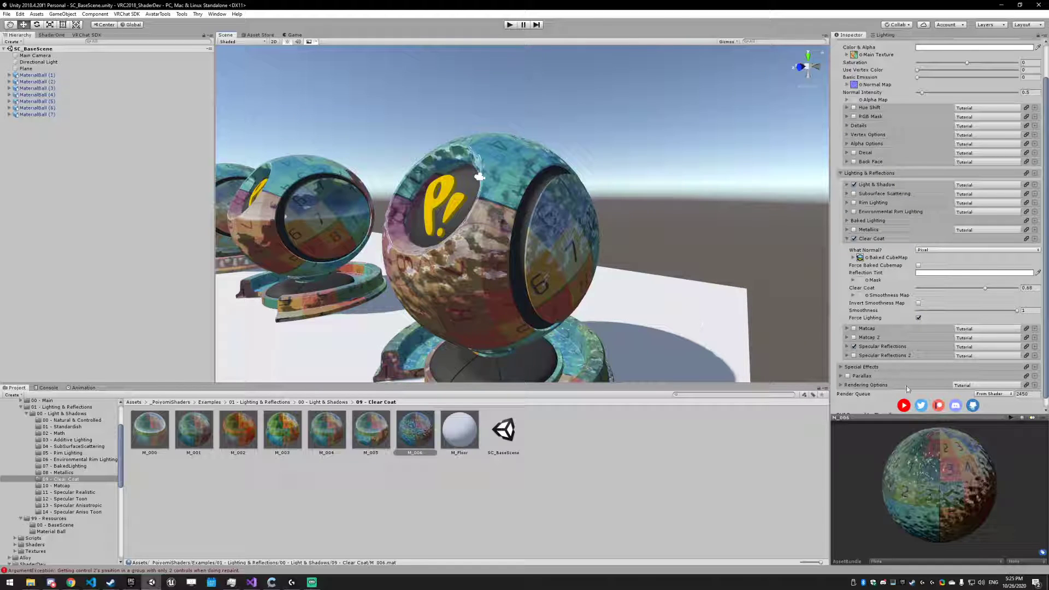
left_click(918, 318)
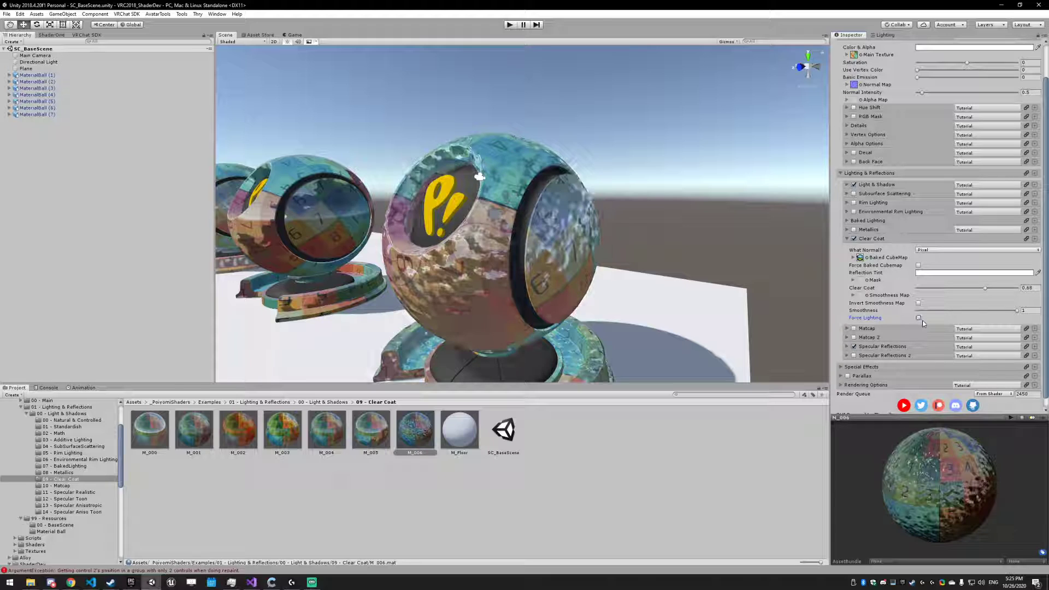
middle_click_drag(435, 256, 450, 221)
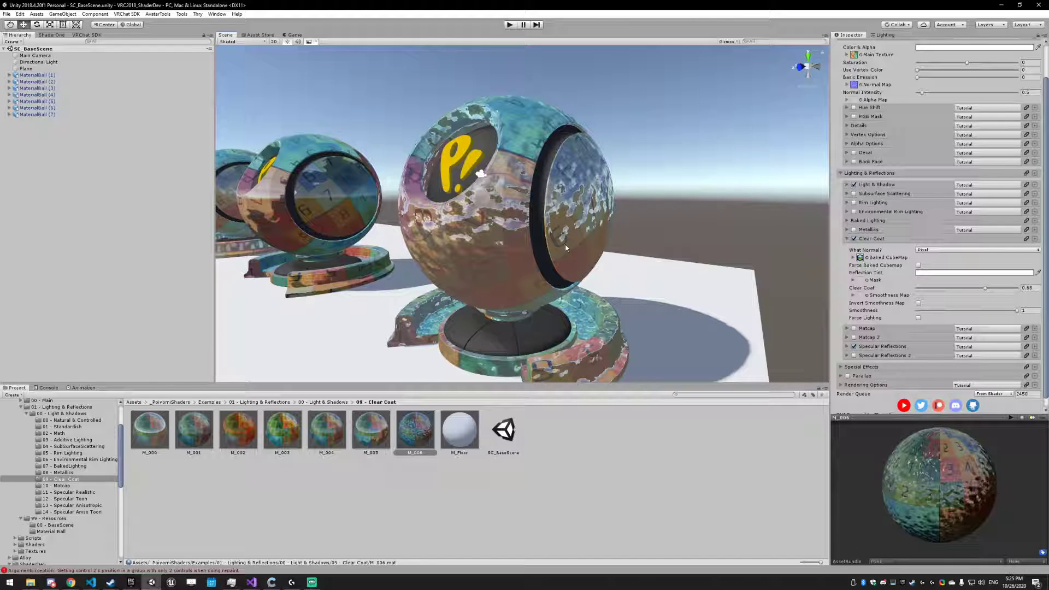
left_click(918, 318)
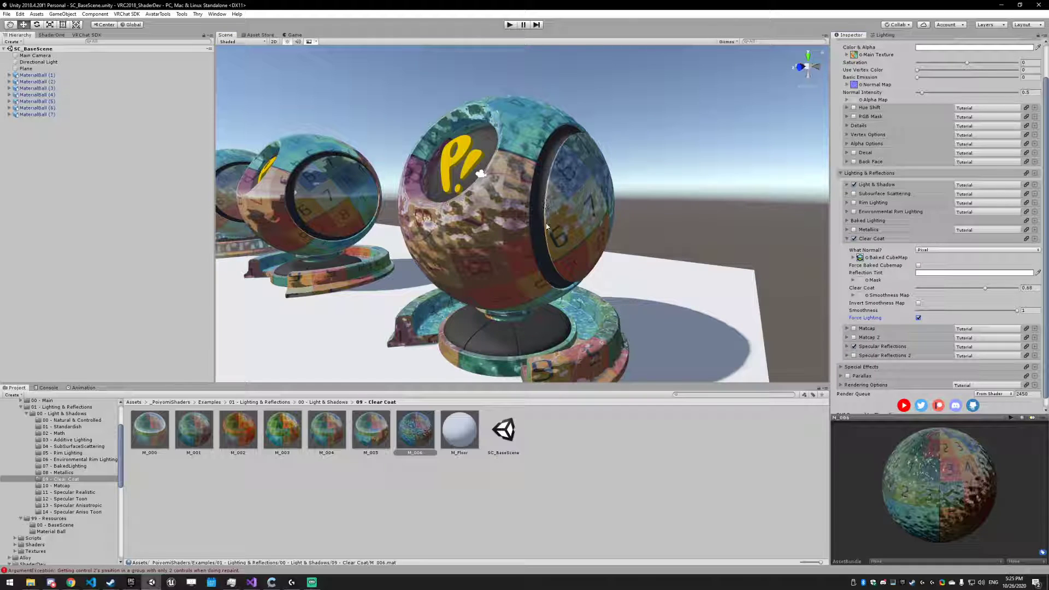
right_click_drag(551, 223, 507, 218)
left_click_drag(506, 220, 548, 345, "alt")
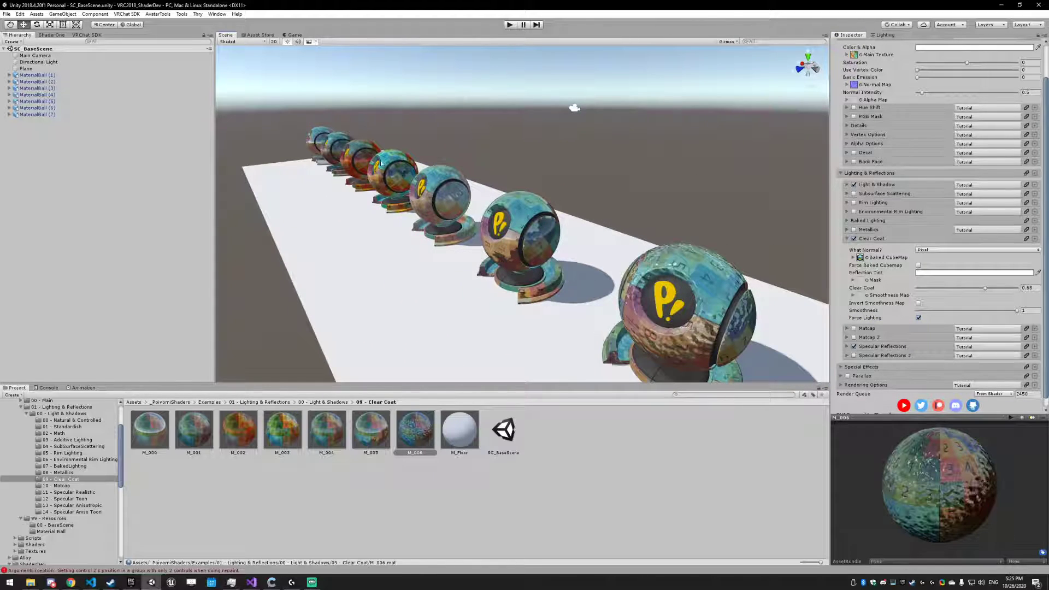